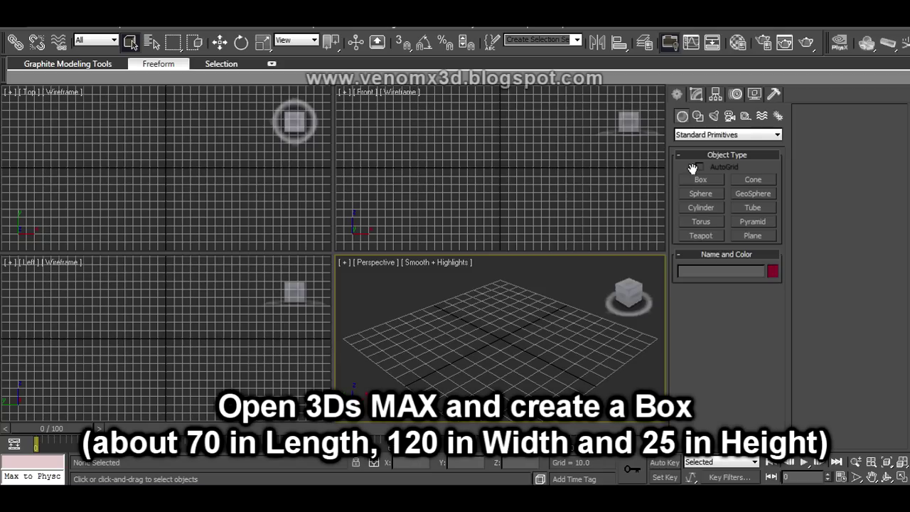
- Pick the Box tool under Create > Standard Primitives
left_click(702, 180)
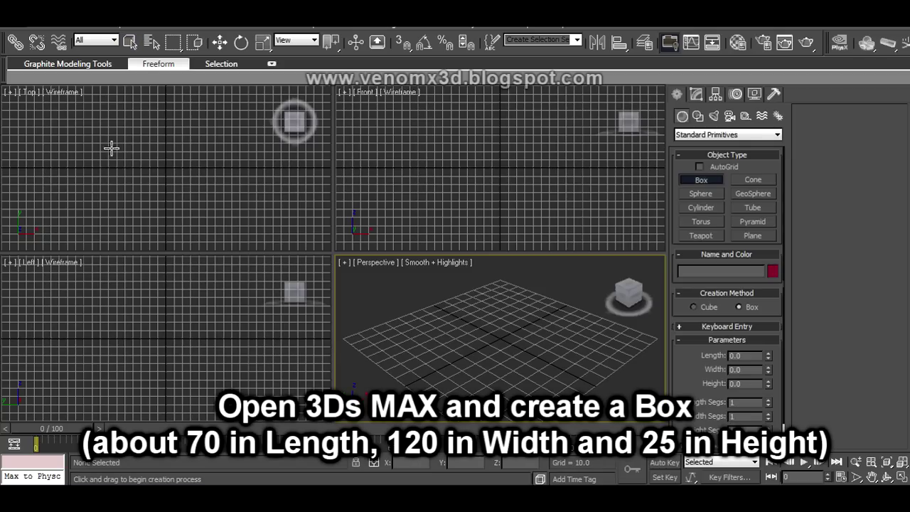
- Draw a box about 69.8 × 115.2 in the Top view with a height of about 26.8
left_click_drag(118, 145, 213, 202)
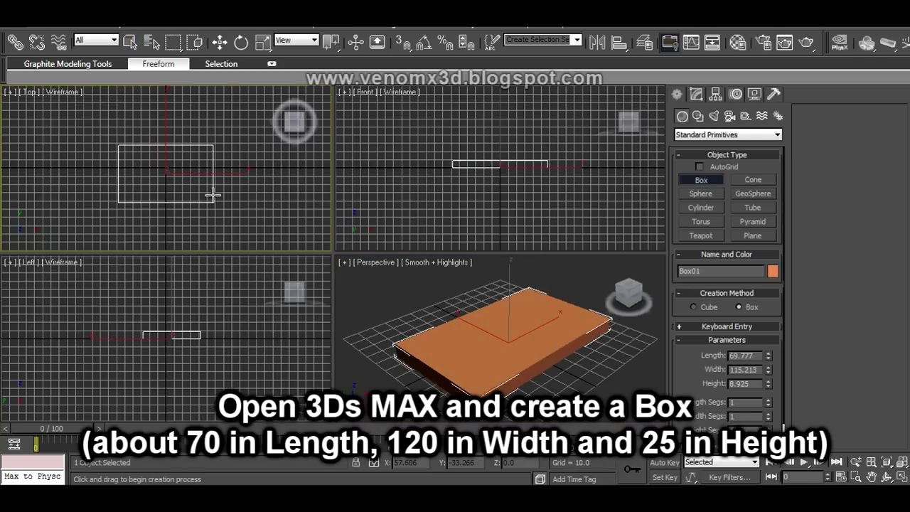
left_click(382, 342)
key("alt+w")
- Give the box 4 length, 4 width and 2 height segments, with edges shown
left_click(768, 400)
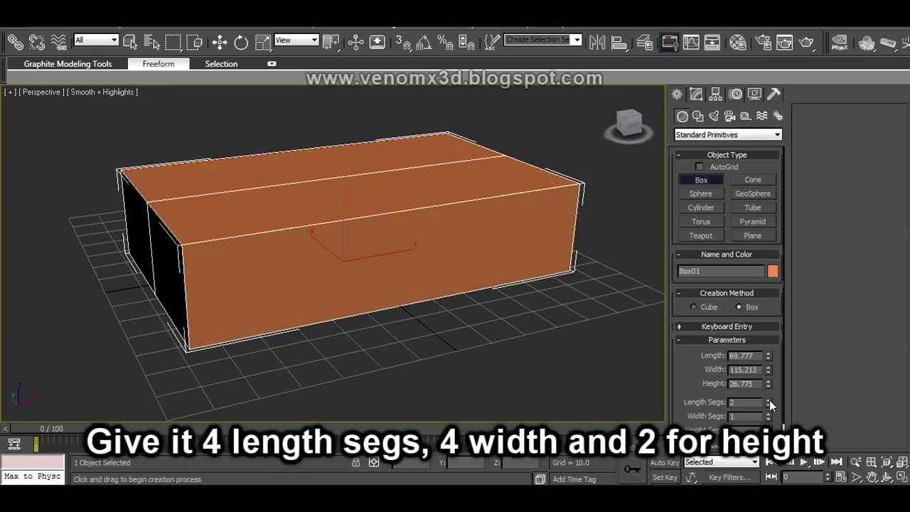
left_click(769, 400)
left_click(770, 400)
left_click(769, 412)
left_click(770, 412)
left_click(770, 413)
left_click(769, 428)
right_click(432, 271)
key("F4")
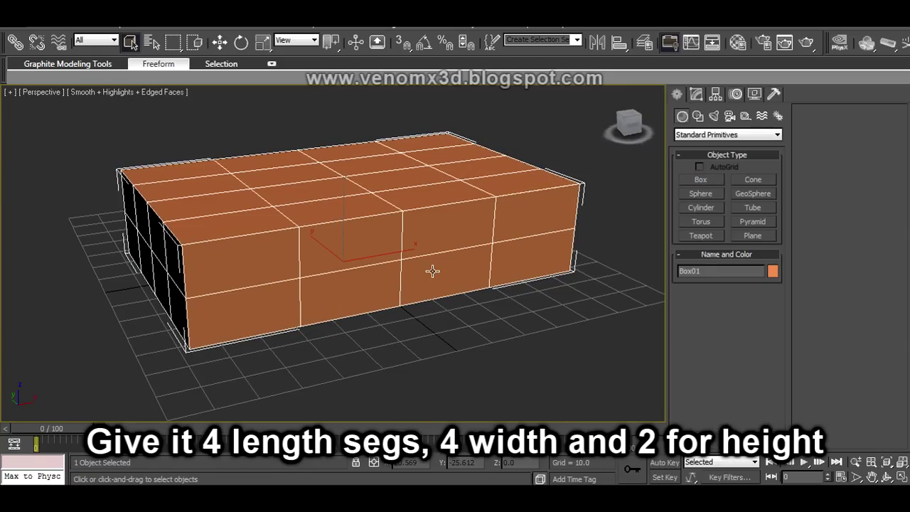
right_click(433, 271)
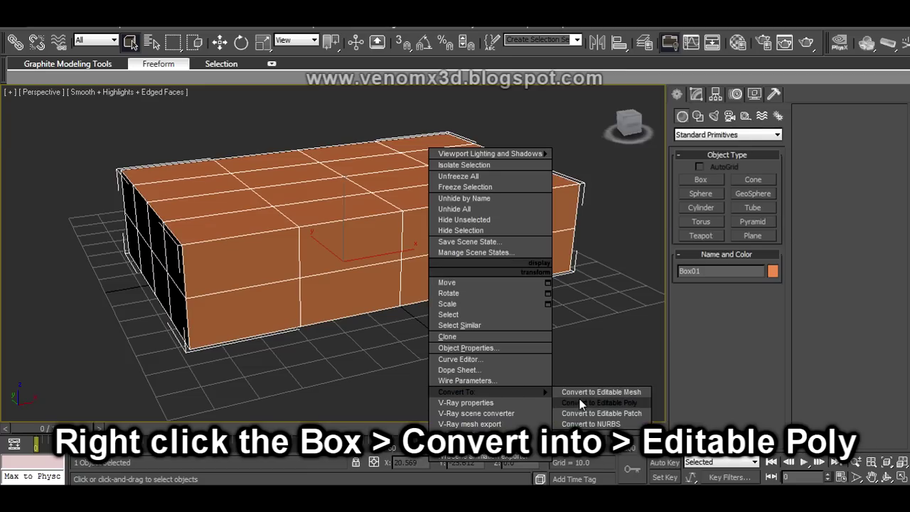
- Convert Box01 to Editable Poly and scale its four mid-side vertices outward into sharp points
left_click(600, 402)
key("1")
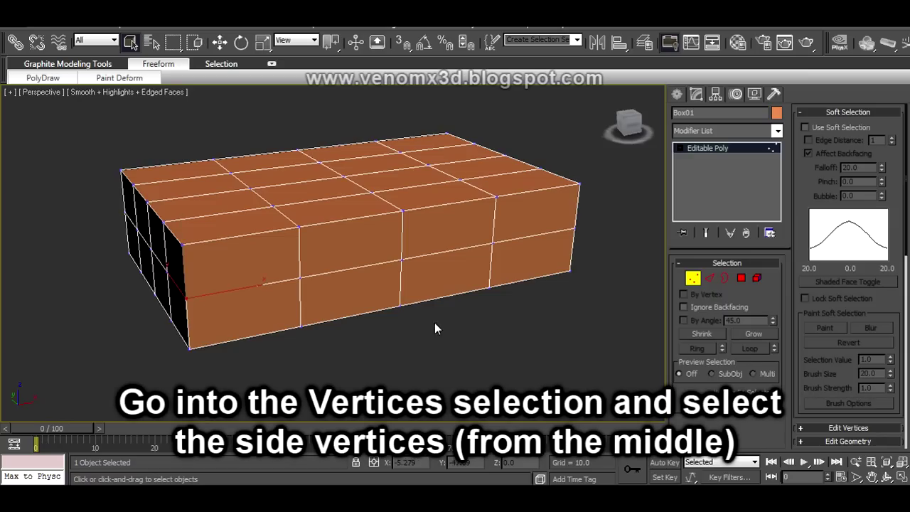
middle_click_drag(435, 323, 384, 338, "alt")
mouse_move(496, 318)
middle_mouse_down("alt")
mouse_move(549, 310)
mouse_move(431, 343)
mouse_move(429, 270)
middle_mouse_up("alt")
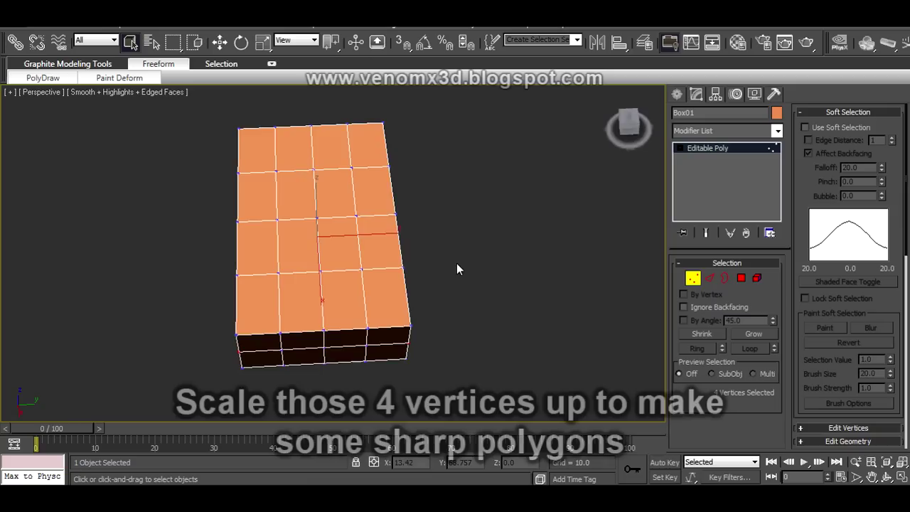
left_click_drag(302, 263, 469, 226)
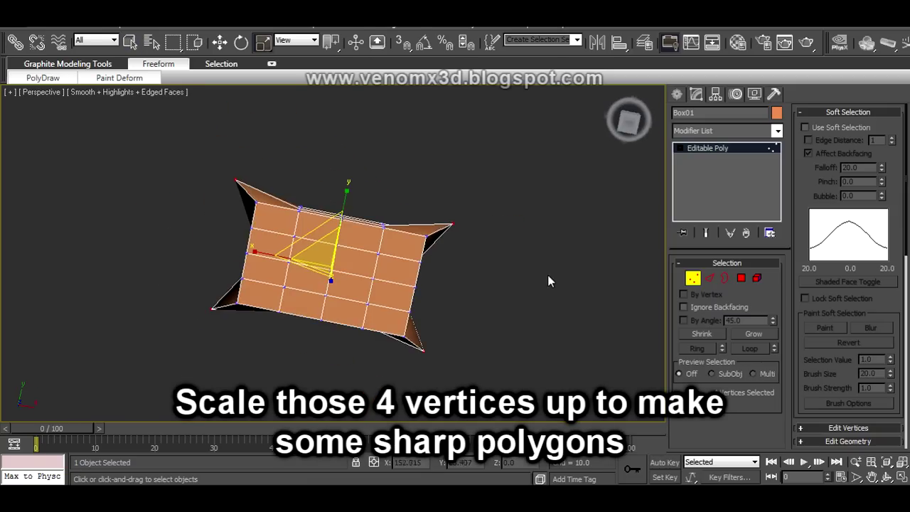
left_click(677, 95)
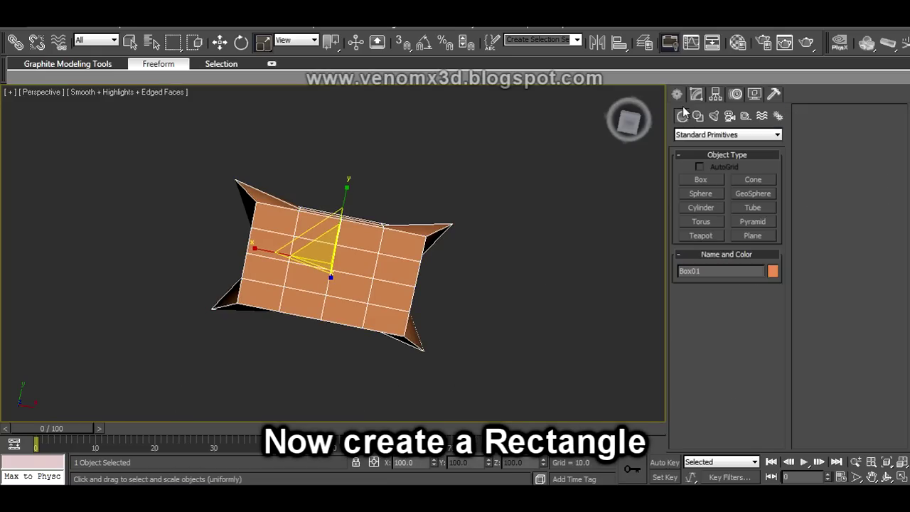
- Draw a Rectangle spline of about 121.5 × 179.5 around the box in the Top view
left_click(697, 117)
left_click(754, 190)
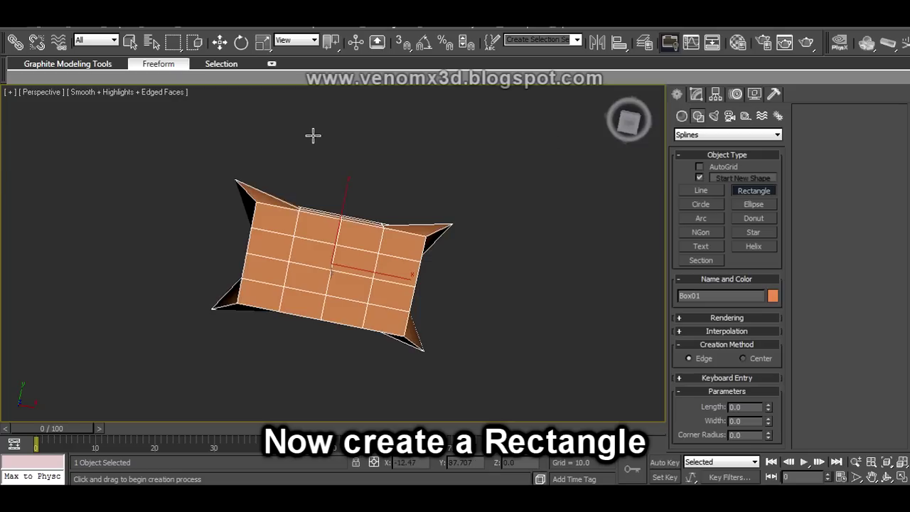
key("alt+w")
key("alt+w")
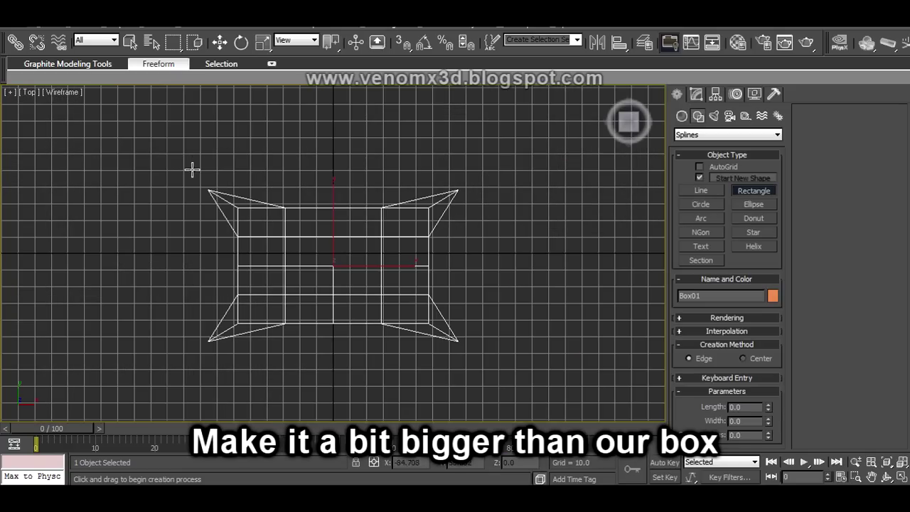
left_click_drag(184, 168, 482, 370)
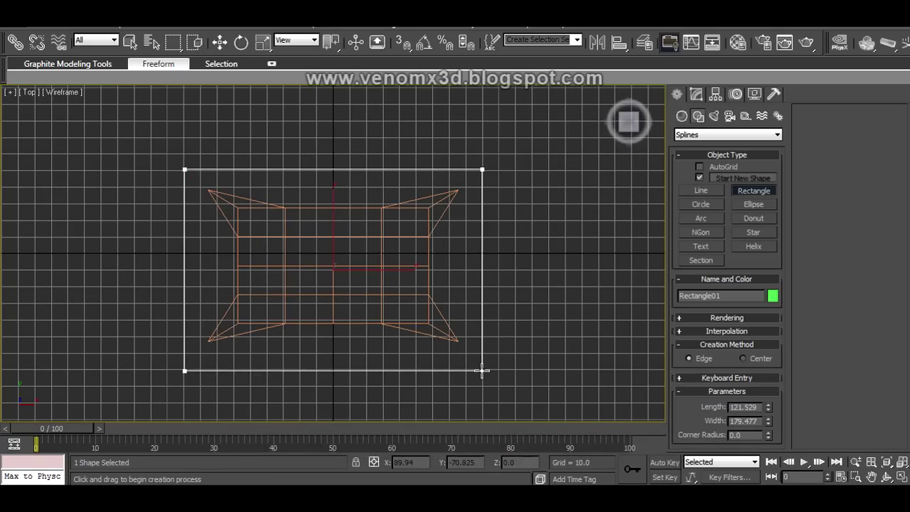
key("alt+w")
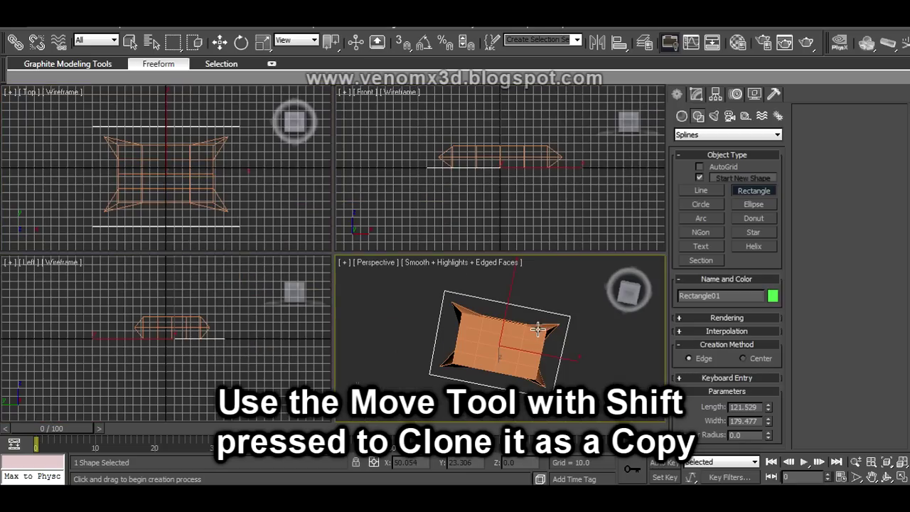
key("alt+w")
key("w")
scroll(384, 264, "down", 2)
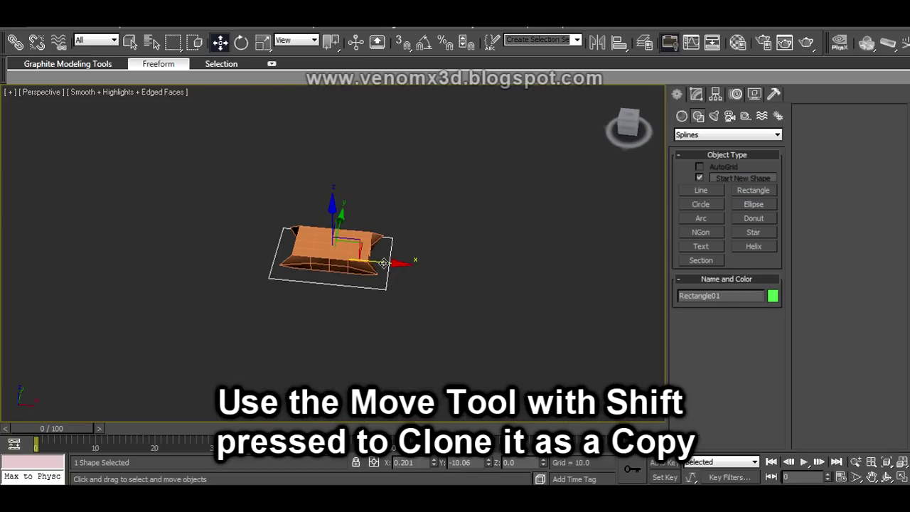
- Copy the rectangle to the right of the box and convert the copy to an Editable Spline
left_click_drag(384, 263, 547, 279, "shift")
left_click(460, 301)
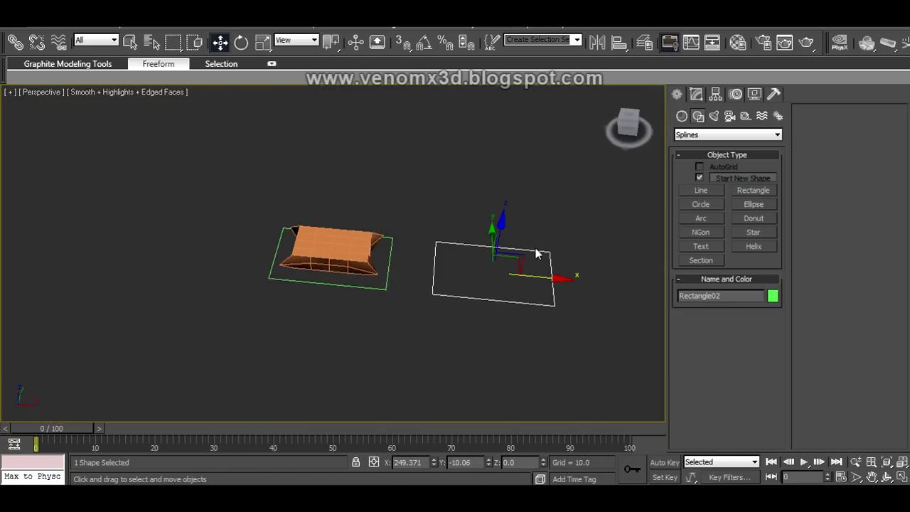
right_click(526, 281)
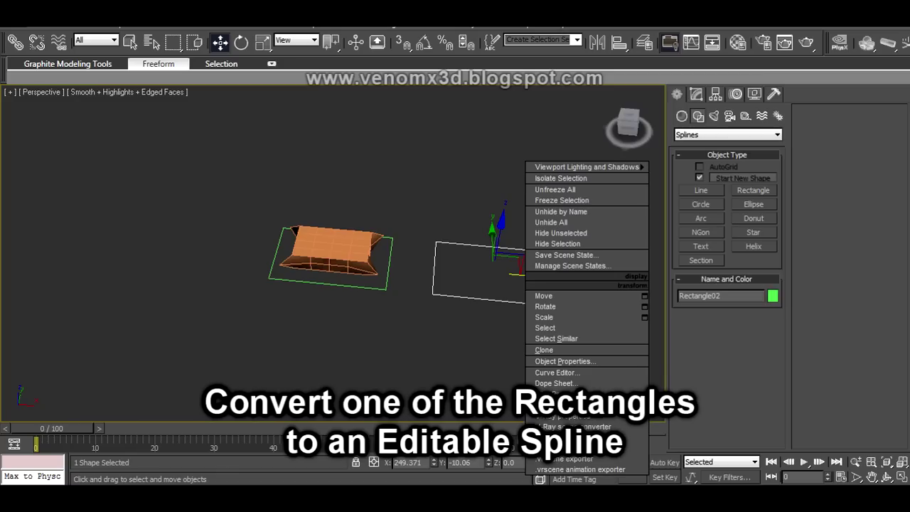
left_click(724, 406)
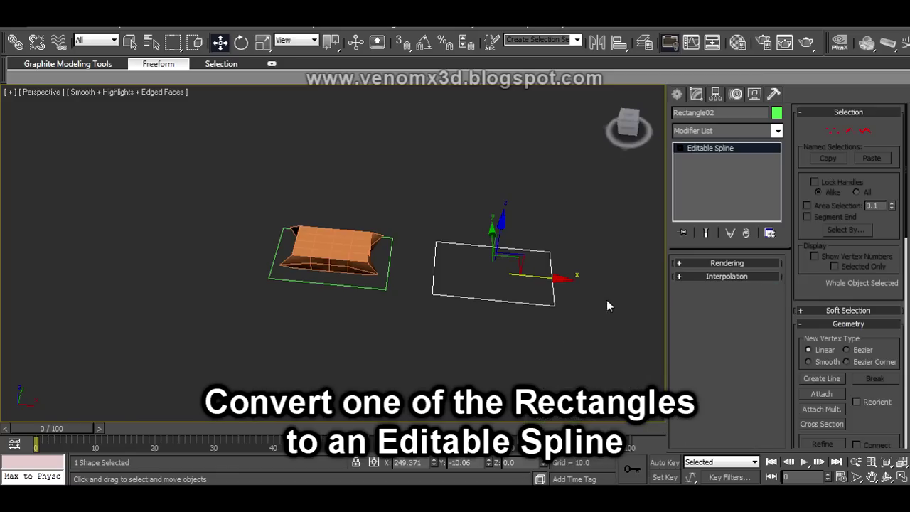
- Attach the first rectangle to Rectangle02 so both form one spline
left_click(829, 394)
left_click(360, 270)
scroll(388, 274, "up", 3)
key("1")
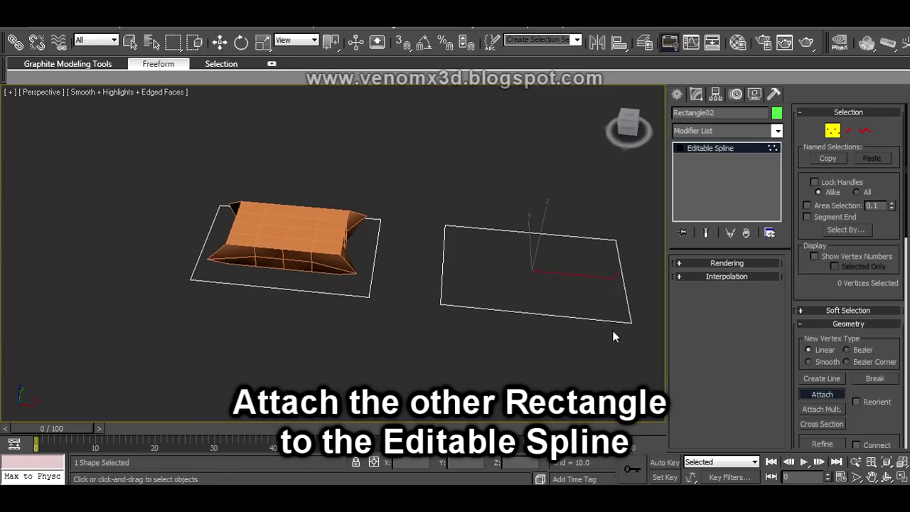
left_click(804, 389)
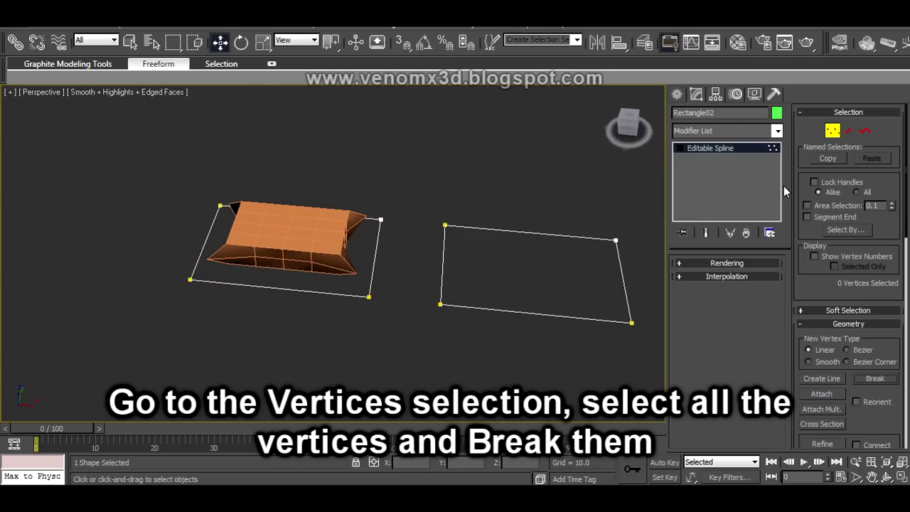
left_click(709, 148)
left_click(726, 131)
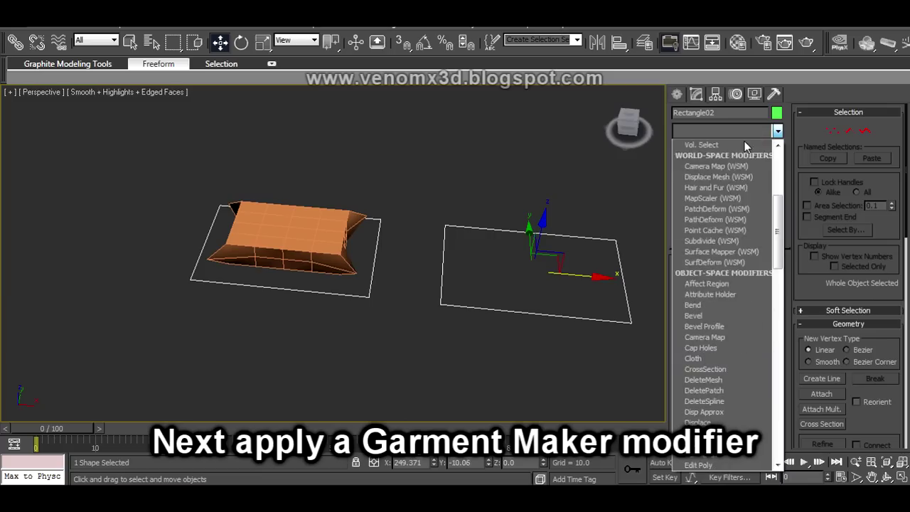
- Apply Garment Maker to the rectangles and set its mesh Density to 0.2
key("g")
key("Return")
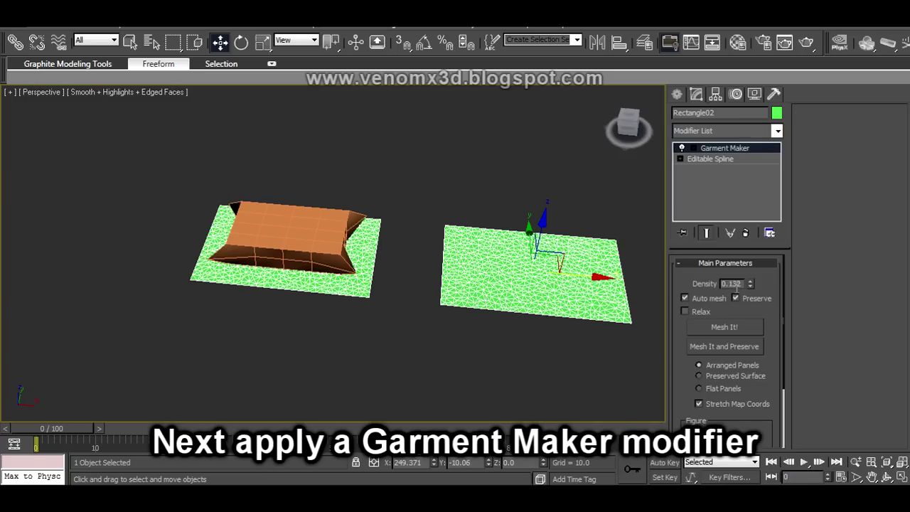
double_click(736, 285)
type("1")
key("Return")
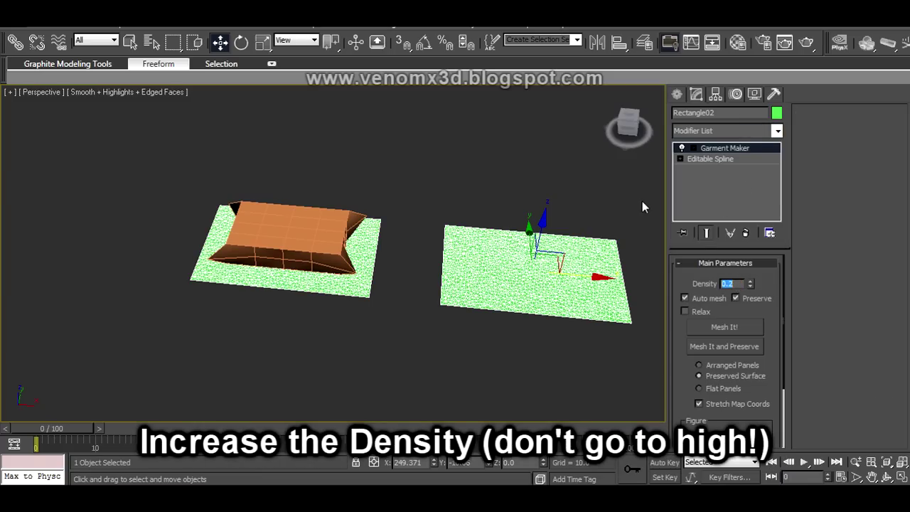
left_click(594, 191)
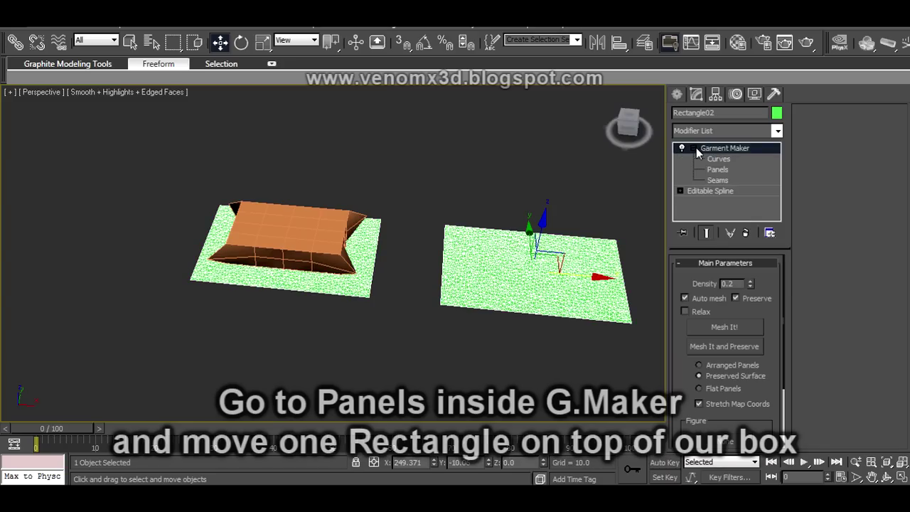
- Select one garment panel and move it on top of the box
left_click(703, 170)
left_click(501, 289)
middle_click_drag(500, 290, 544, 223, "alt")
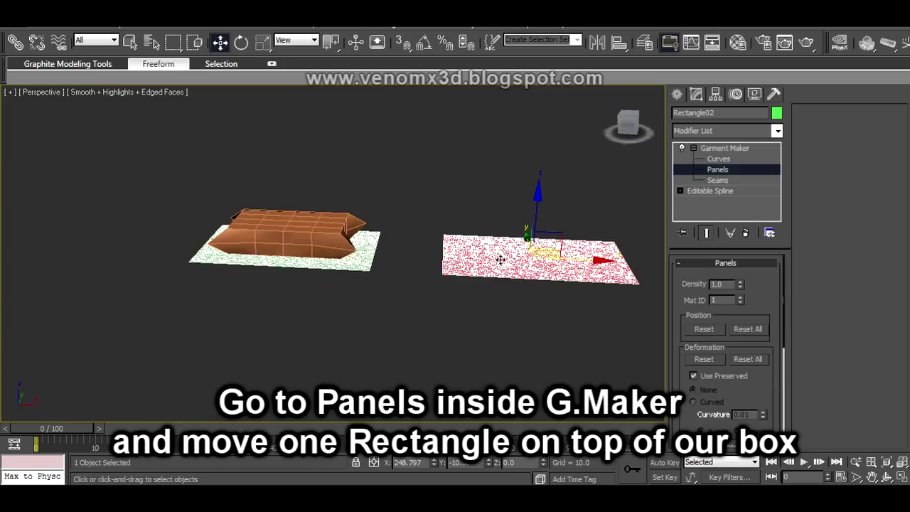
mouse_move(539, 214)
left_mouse_down()
mouse_move(369, 150)
mouse_move(319, 158)
mouse_move(306, 180)
left_mouse_up()
- In the Front view, center that panel over the box and lower the other panel beneath it
key("alt+w")
right_click(524, 170)
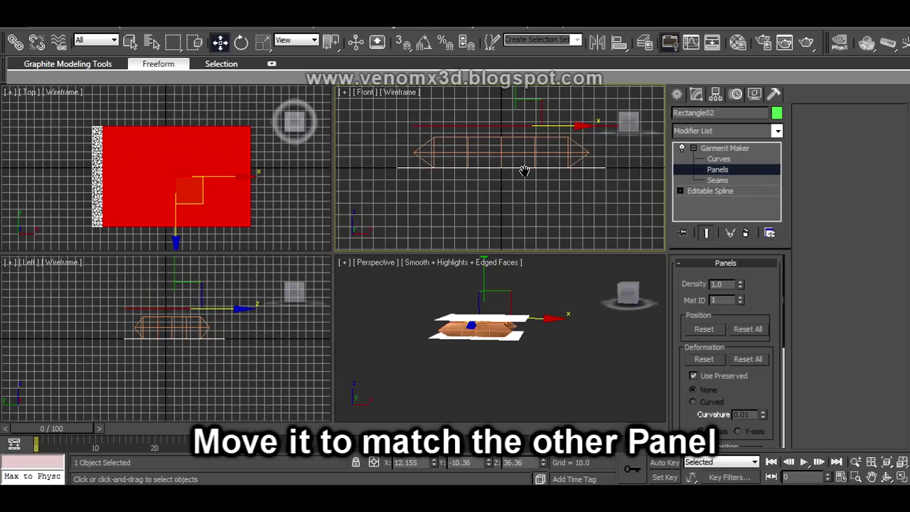
key("alt+w")
left_click_drag(442, 206, 413, 205)
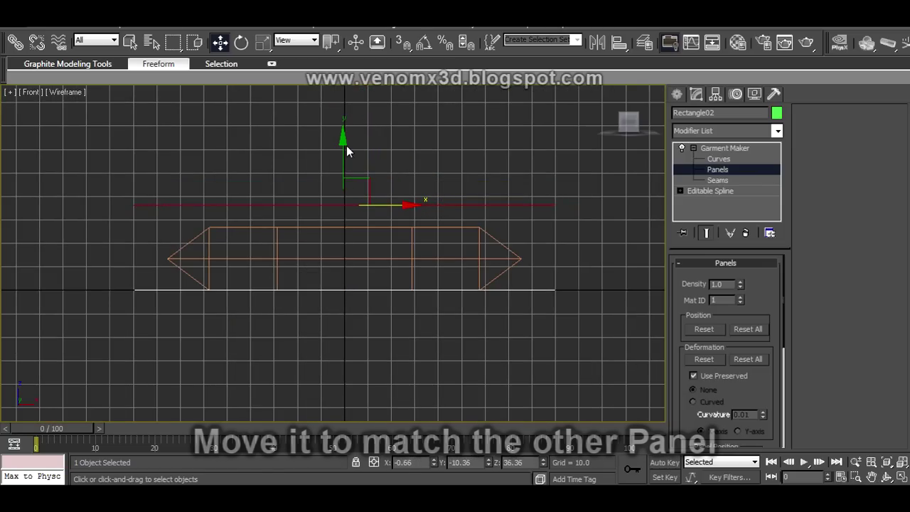
mouse_move(346, 145)
left_mouse_down()
mouse_move(342, 249)
mouse_move(352, 250)
left_mouse_up()
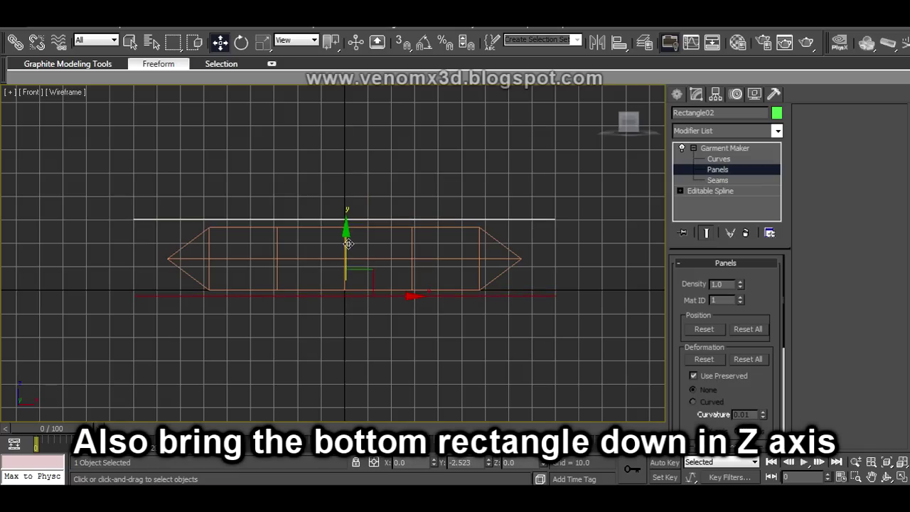
key("alt+w")
key("alt+w")
scroll(489, 345, "up", 3)
middle_click_drag(440, 259, 603, 201, "alt")
left_click(718, 180)
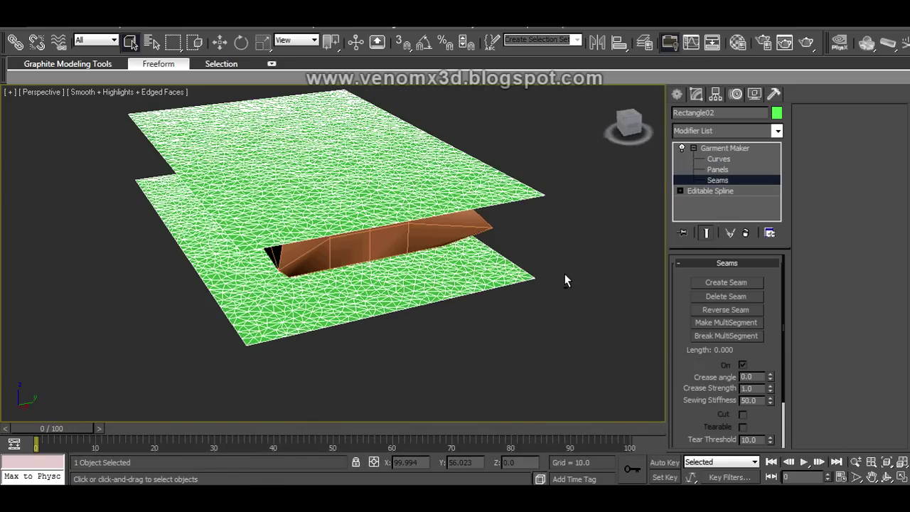
- Rotate the bottom panel 180° about X with angle snap enabled
left_click(719, 180)
left_click(711, 172)
left_click(458, 254)
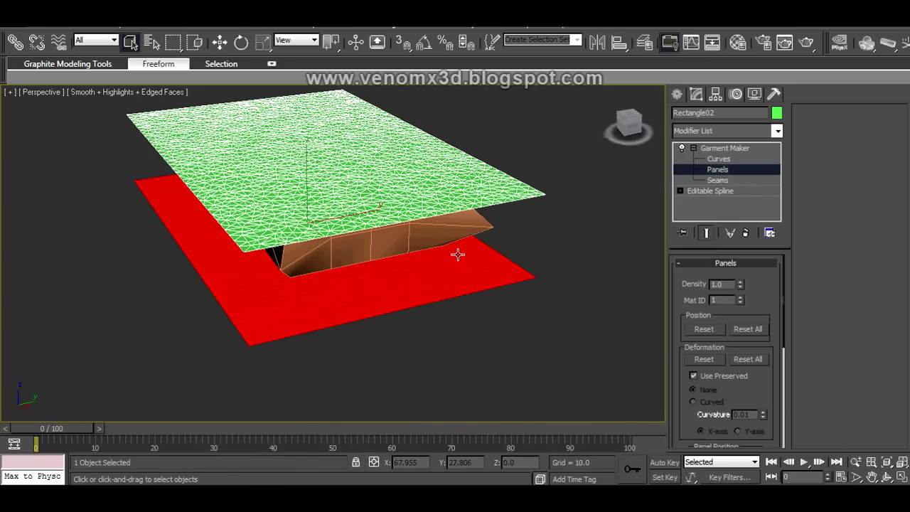
key("e")
left_click_drag(263, 184, 375, 171)
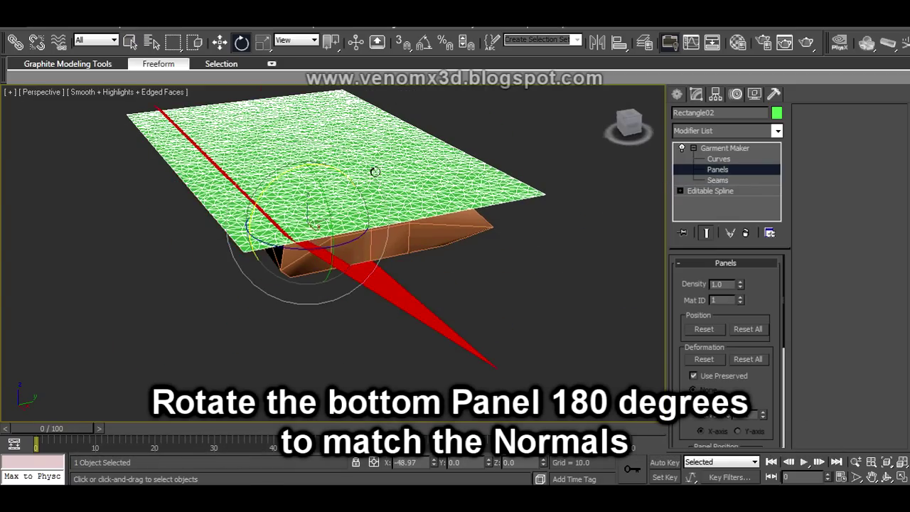
key("a")
mouse_move(375, 172)
left_mouse_down()
mouse_move(270, 183)
mouse_move(453, 188)
left_mouse_up()
mouse_move(455, 190)
middle_mouse_down("alt")
mouse_move(466, 229)
mouse_move(401, 173)
mouse_move(414, 219)
mouse_move(401, 149)
mouse_move(367, 320)
middle_mouse_up("alt")
key("F4")
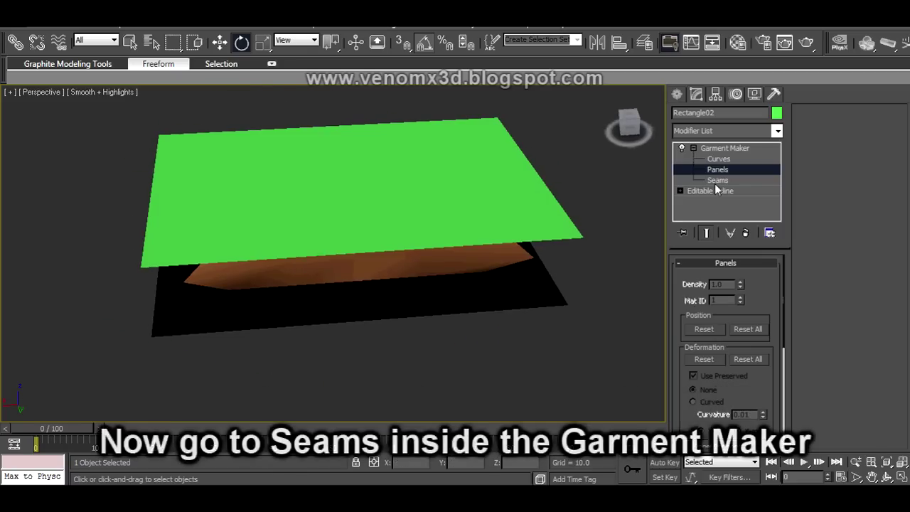
- Sew the front edges of the top and bottom panels together with a seam
left_click(717, 182)
left_click(527, 248)
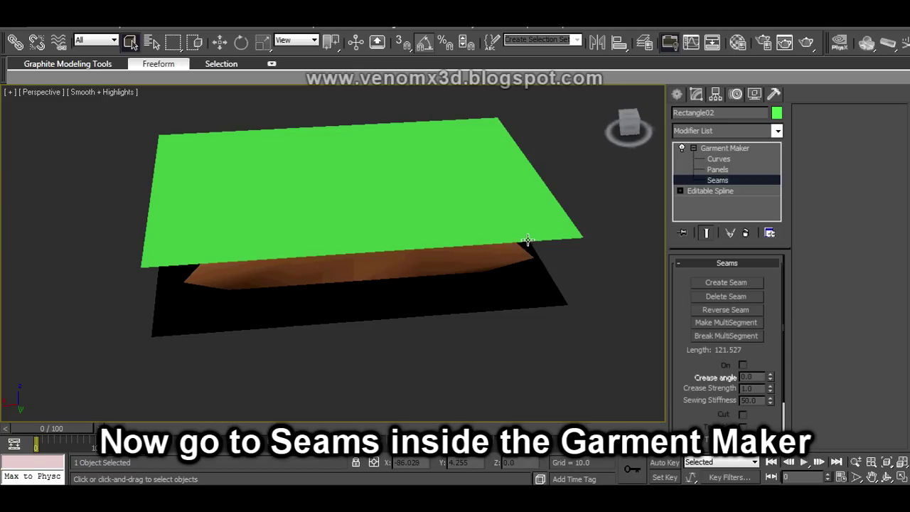
key("F3")
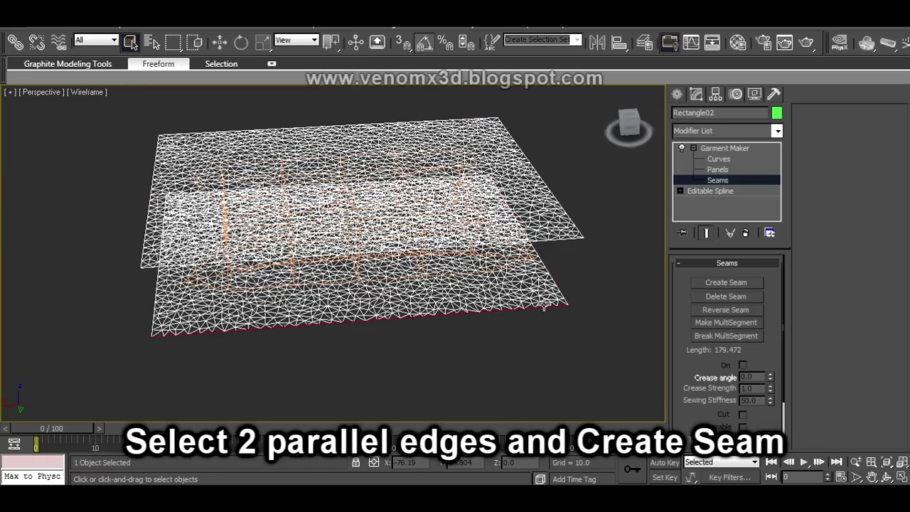
key("F3")
left_click(538, 238)
key("F3")
key("F3")
left_click(549, 308, "ctrl")
left_click(736, 282)
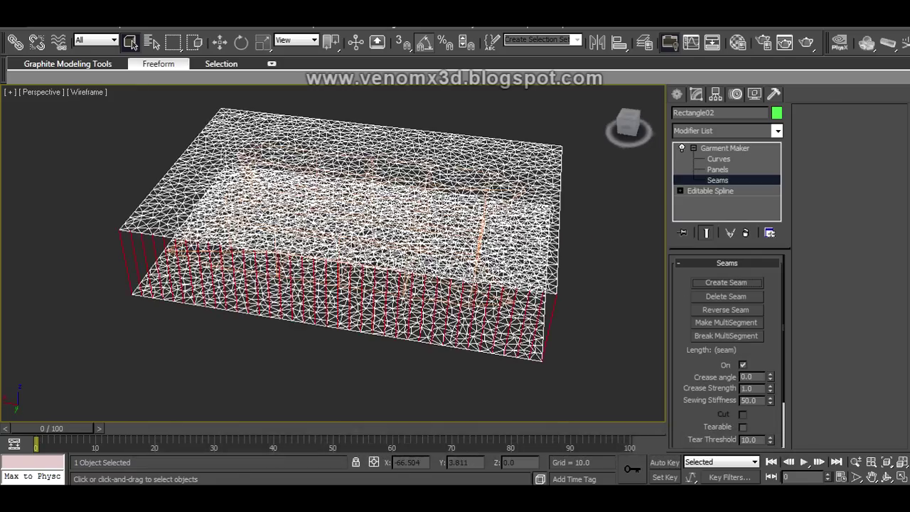
key("F3")
key("F3")
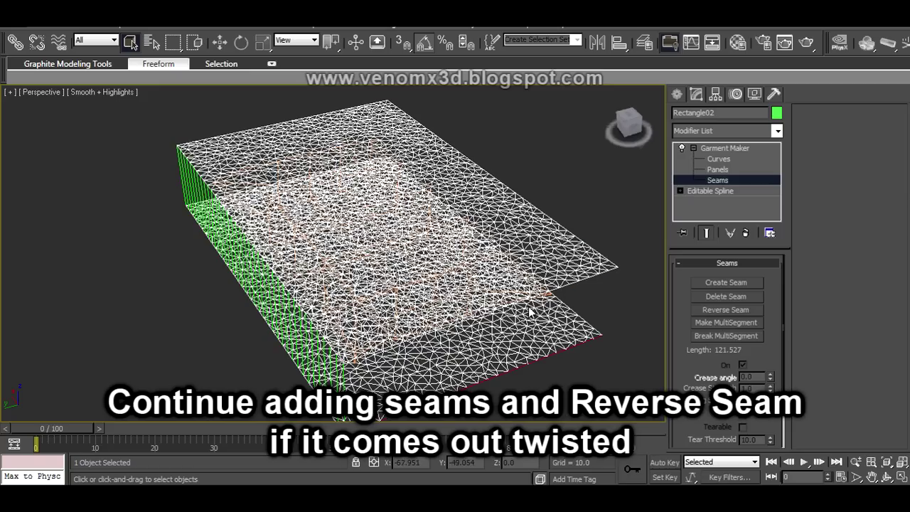
key("F3")
- Create seams along the remaining sides, reversing any twisted seams
left_click(711, 281)
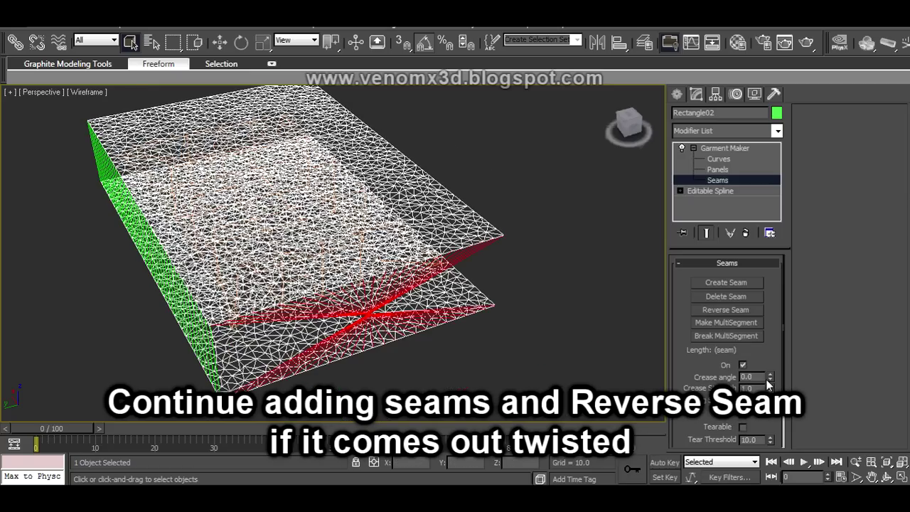
left_click(726, 310)
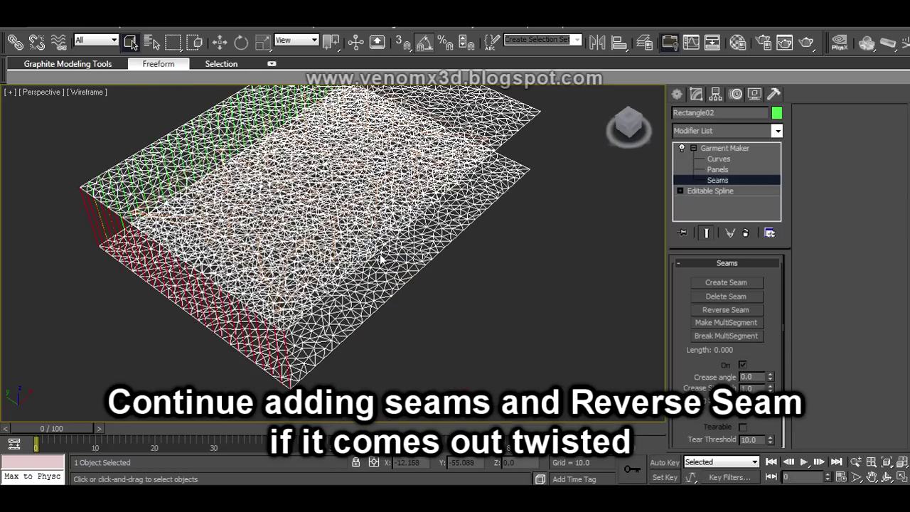
left_click(402, 289)
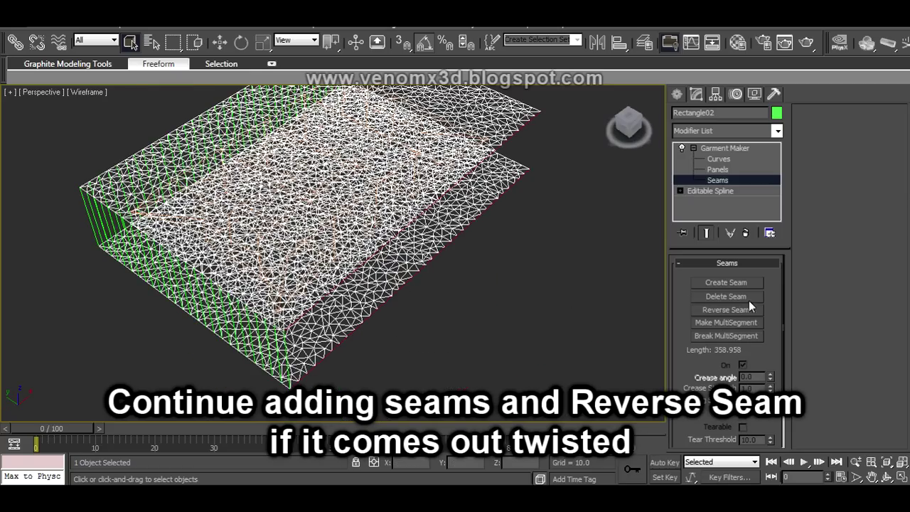
middle_click_drag(370, 256, 426, 261, "alt")
left_click(565, 268)
left_click(600, 319)
left_click(716, 285)
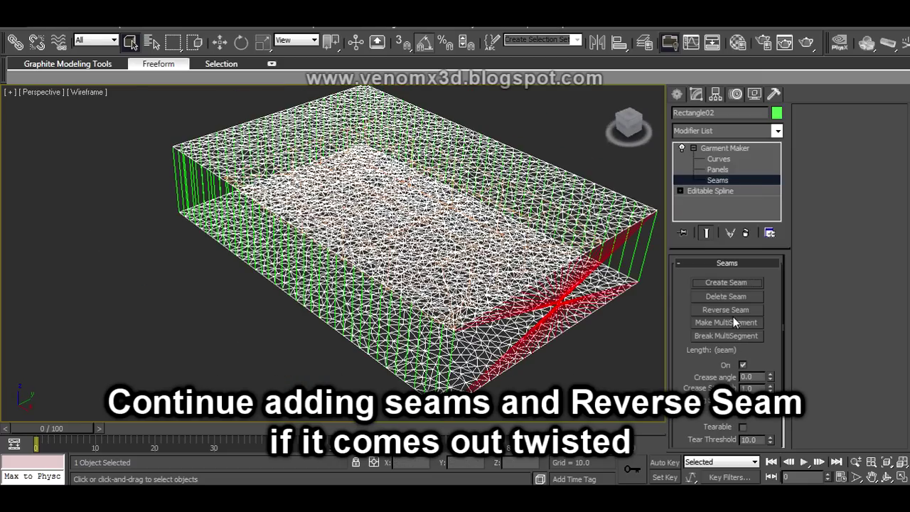
left_click(733, 311)
key("F3")
mouse_move(562, 199)
middle_mouse_down("alt")
mouse_move(583, 180)
mouse_move(542, 250)
middle_mouse_up("alt")
- Add a Cloth modifier and set Rectangle02 as a Cloth object in Object Properties
left_click(758, 148)
left_click(765, 132)
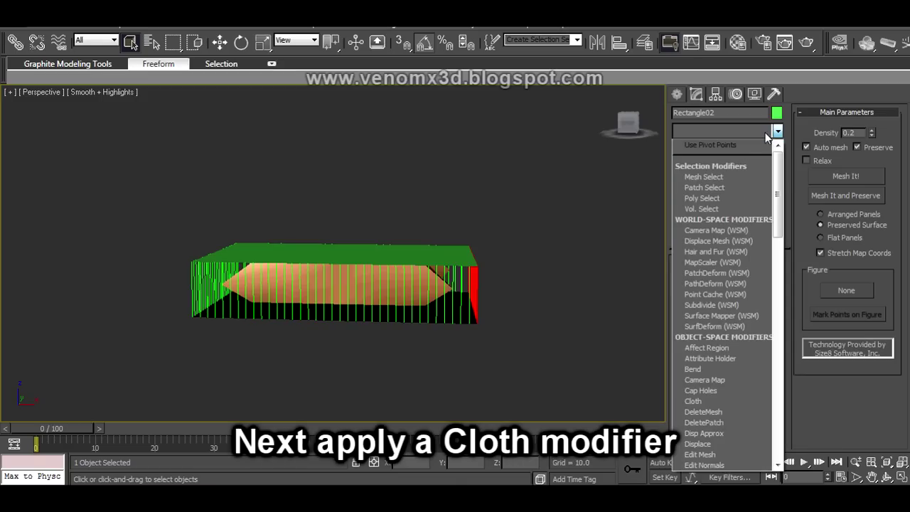
key("c")
scroll(729, 146, "down", 5)
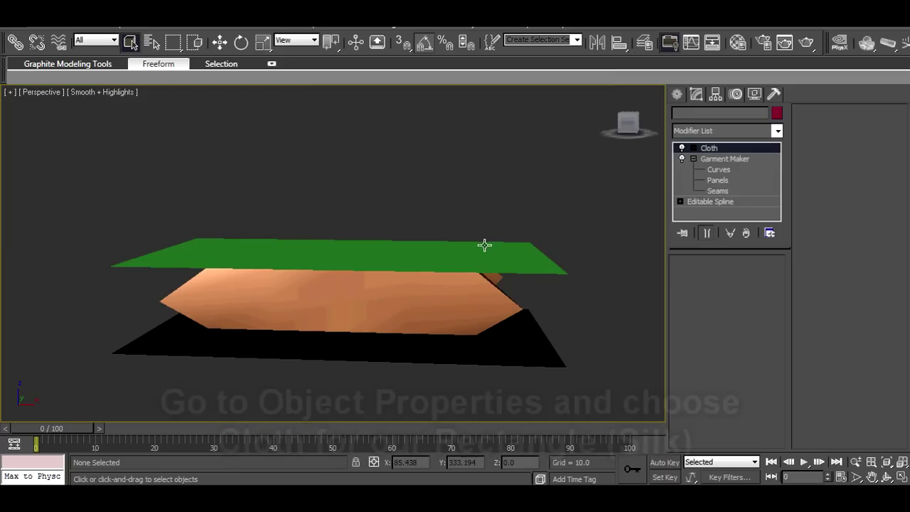
left_click(716, 284)
left_click(399, 66)
left_click(438, 50)
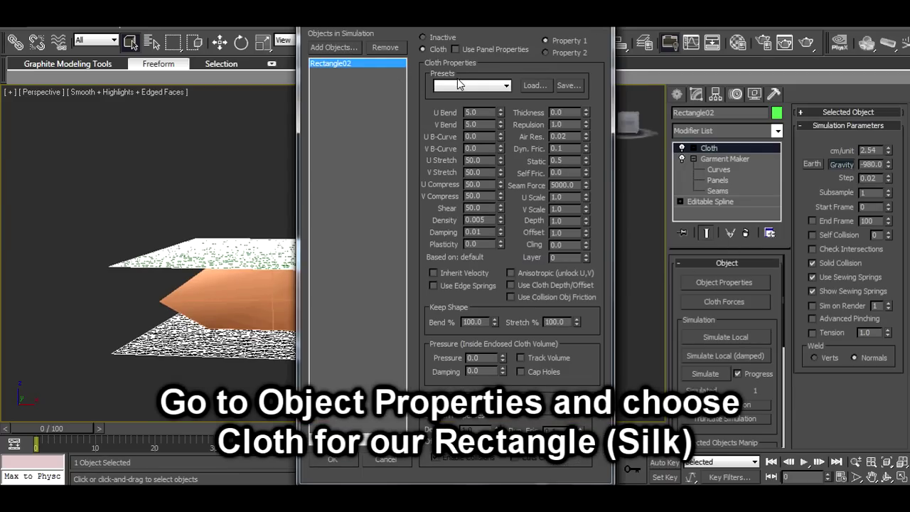
- Give Rectangle02 the Silk cloth preset and add Box01 to the simulation as a collision object
left_click(459, 84)
left_click(456, 179)
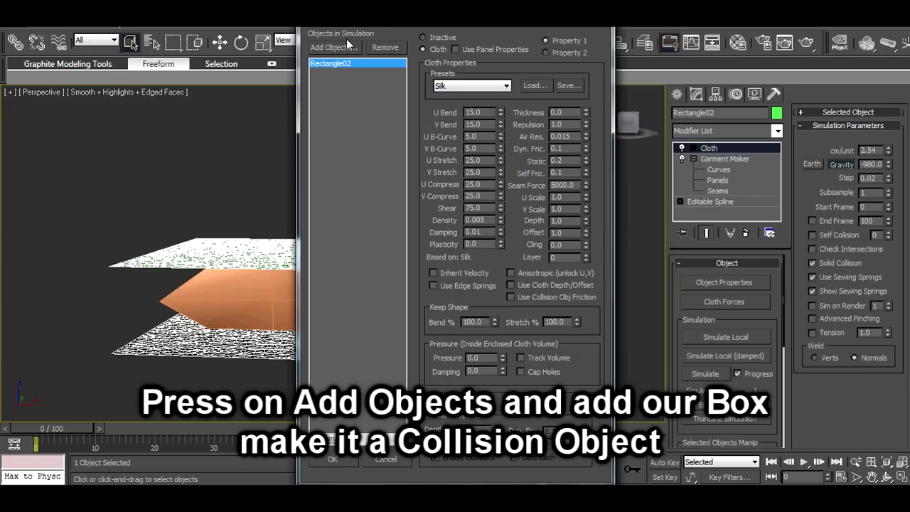
left_click(347, 46)
left_click(117, 158)
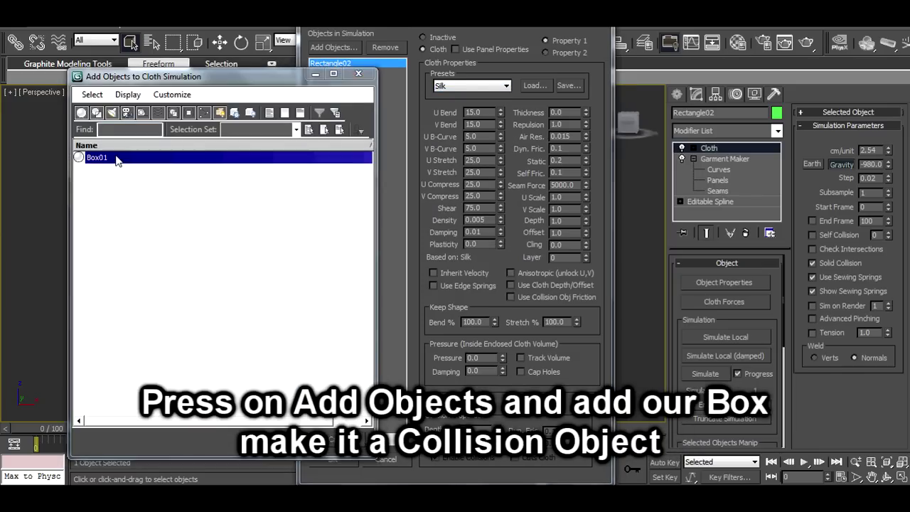
double_click(118, 159)
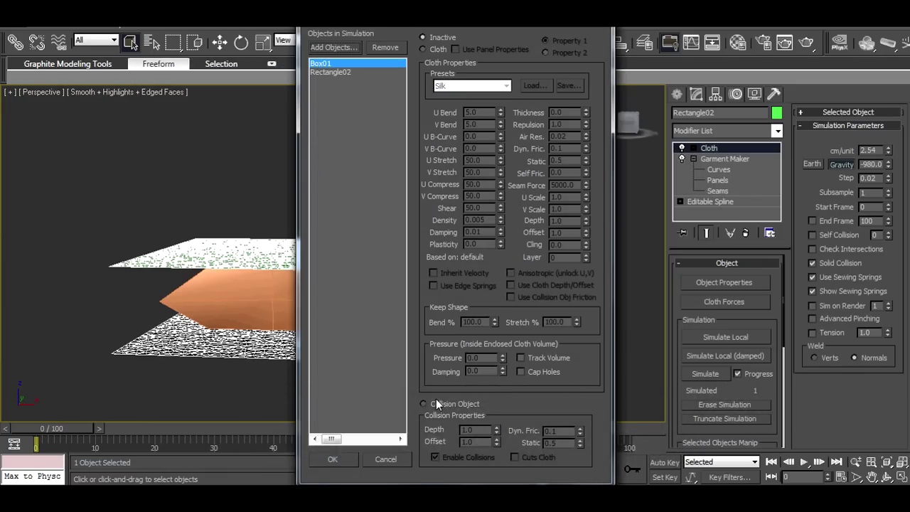
left_click(345, 71)
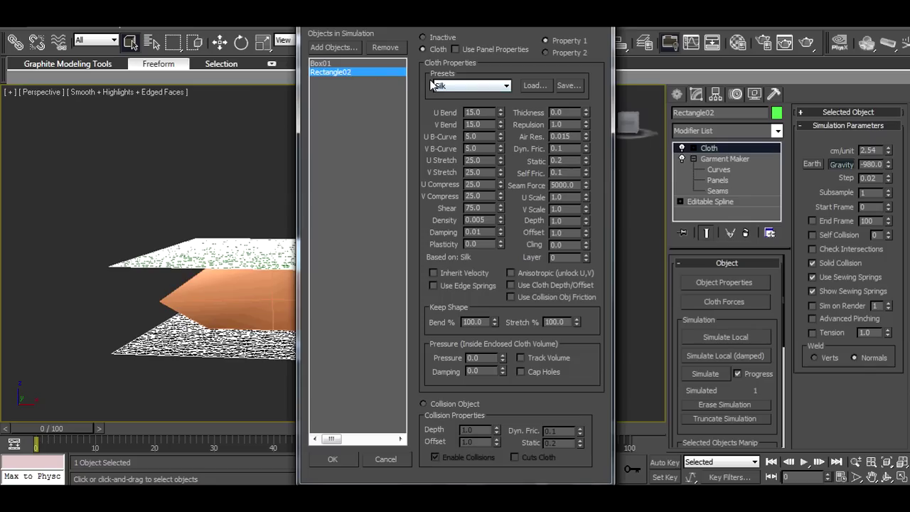
left_click(332, 459)
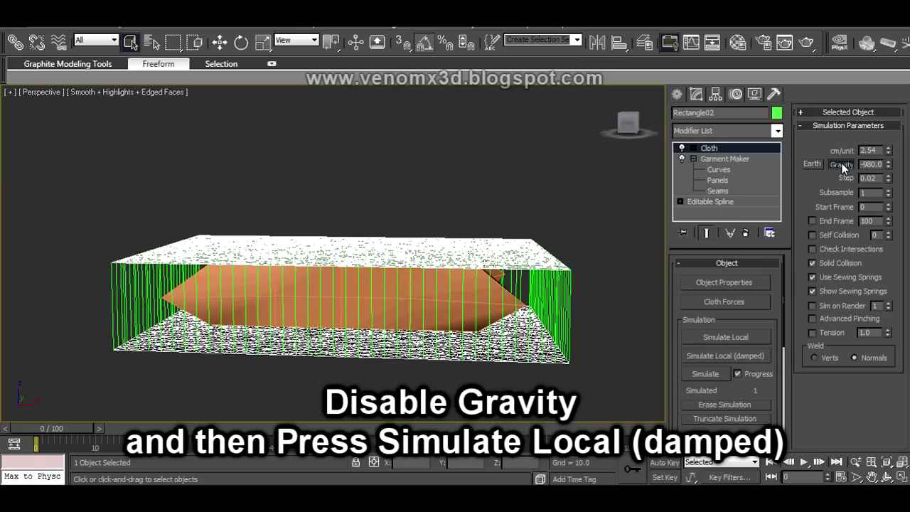
- Puff the cloth around the box with a damped local simulation, then re-simulate without sewing springs
left_click(726, 359)
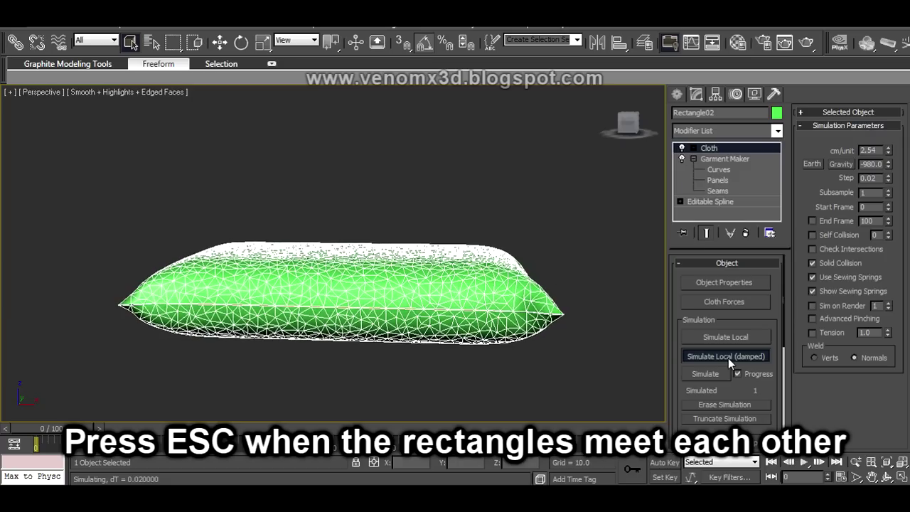
key("Escape")
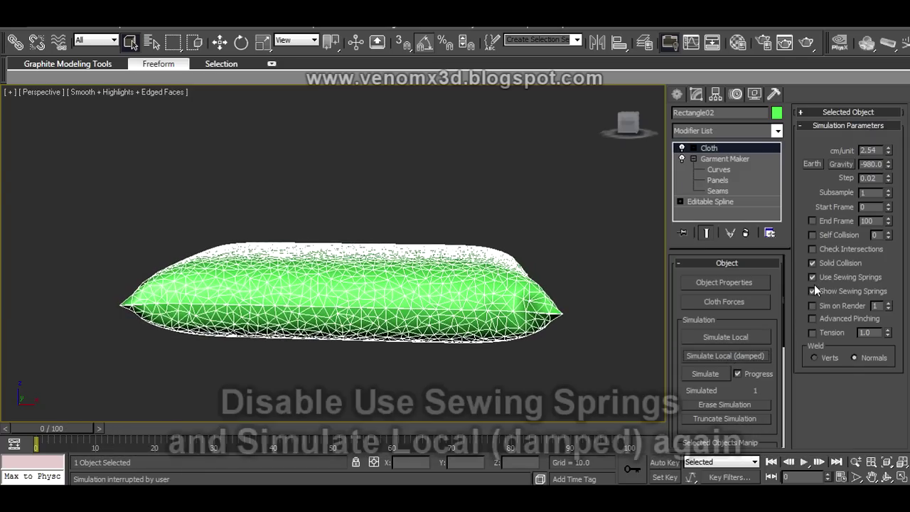
left_click(763, 357)
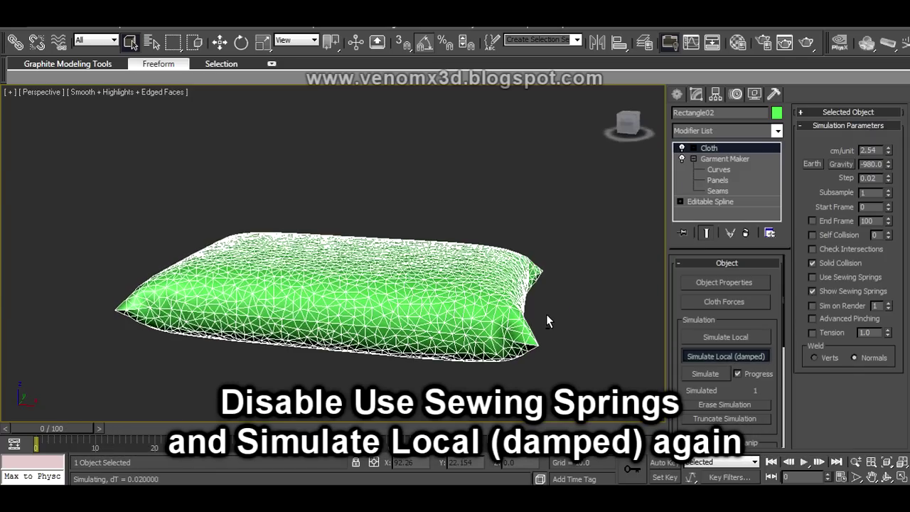
left_click(697, 356)
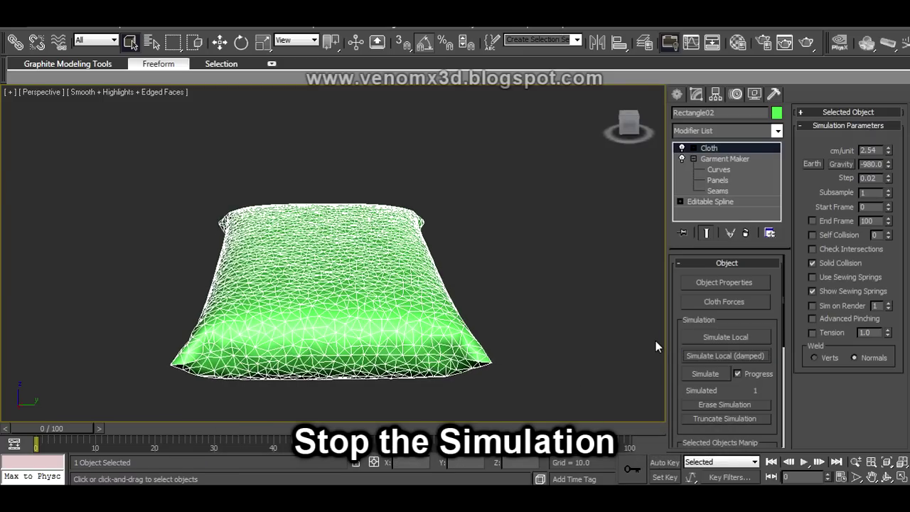
mouse_move(593, 320)
middle_mouse_down("alt")
mouse_move(530, 313)
mouse_move(554, 214)
middle_mouse_up("alt")
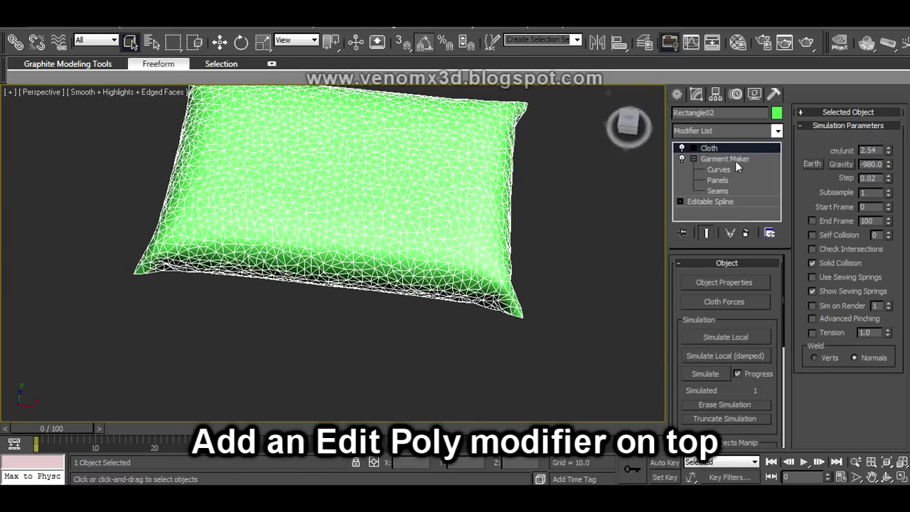
- Add an Edit Poly modifier above the Cloth modifier and show all four viewports
left_click(762, 131)
scroll(738, 147, "down", 2)
left_click(736, 177)
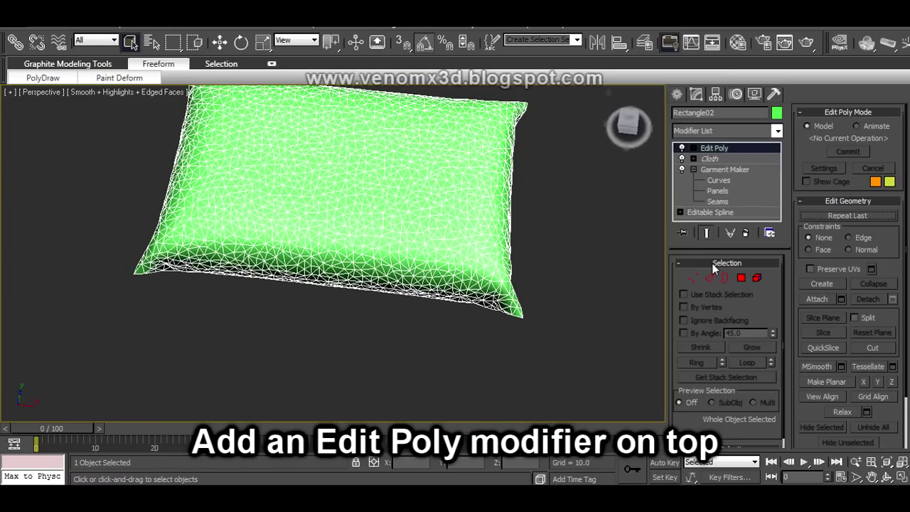
key("alt+w")
key("alt+w")
- Weld the pillow's 477 seam vertices at a 0.1 threshold, reducing 3133 vertices to 3011
scroll(131, 259, "up", 2)
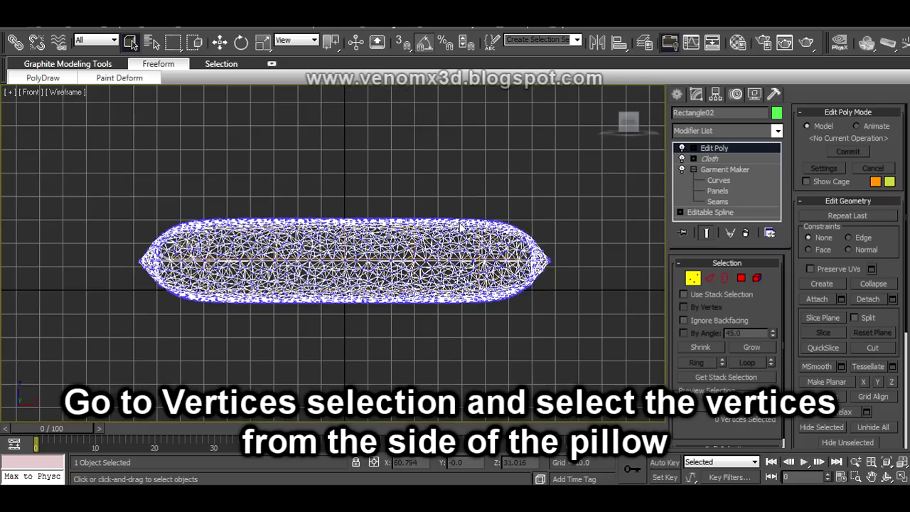
scroll(132, 260, "down", 2)
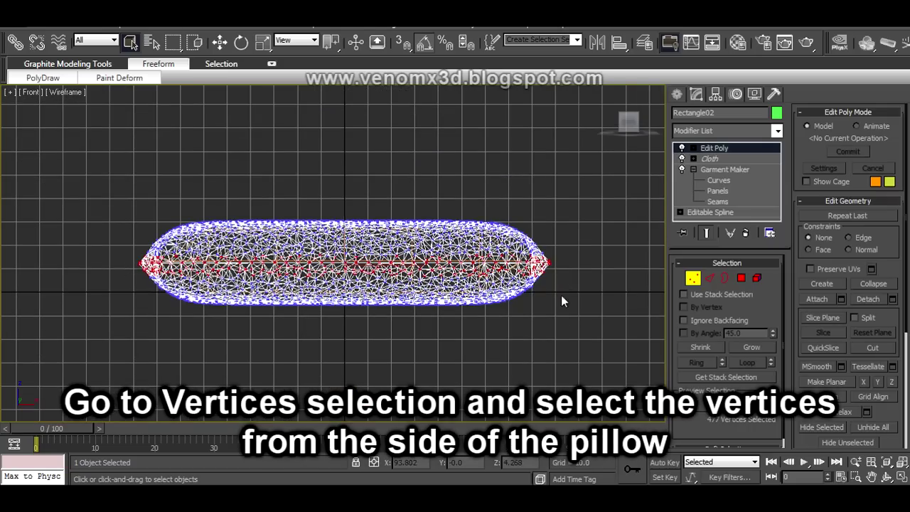
scroll(531, 263, "up", 3)
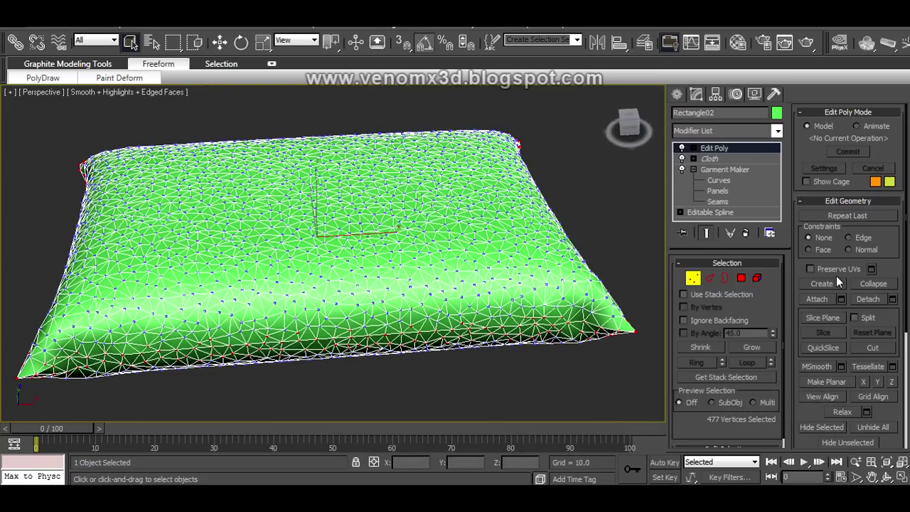
scroll(908, 320, "down", 3)
scroll(908, 320, "down", 3)
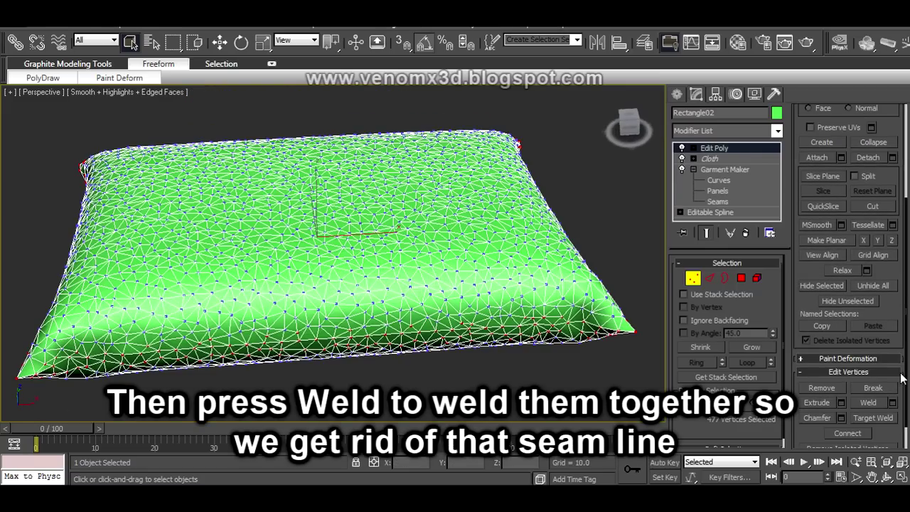
left_click(892, 402)
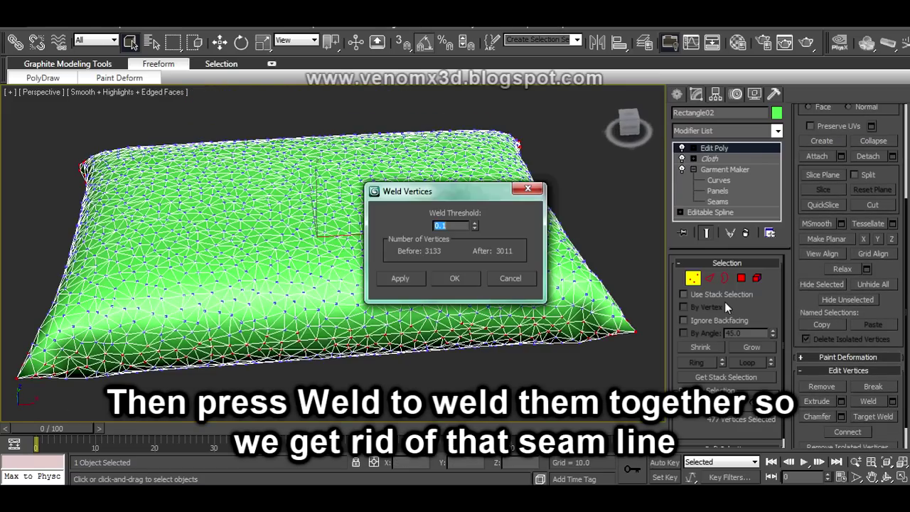
left_click(448, 279)
left_click(677, 94)
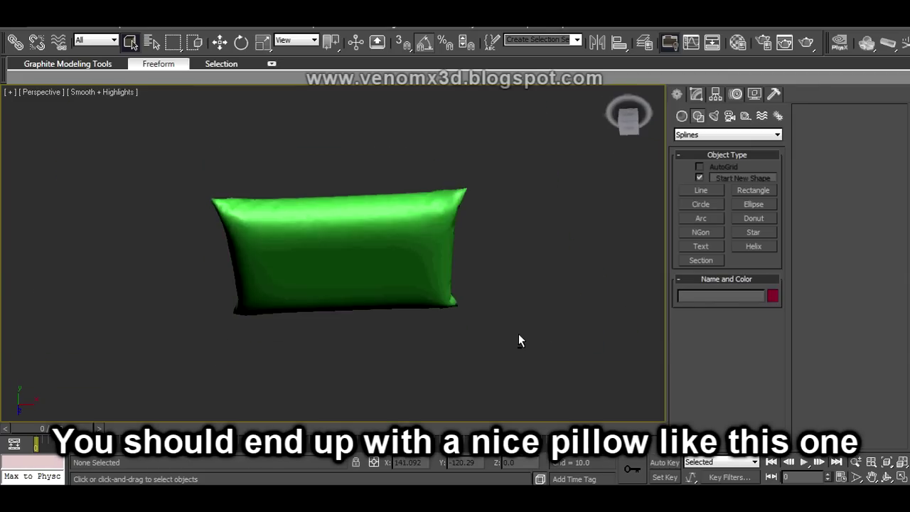
- Move the green pillow to the right, beside the peach original
left_click(423, 286)
key("w")
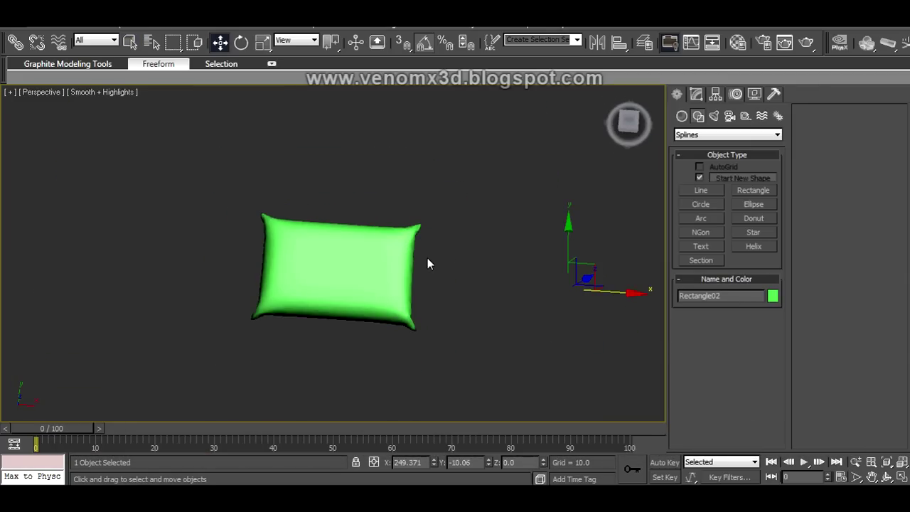
left_click_drag(615, 289, 662, 290, "shift")
middle_click_drag(348, 142, 418, 145)
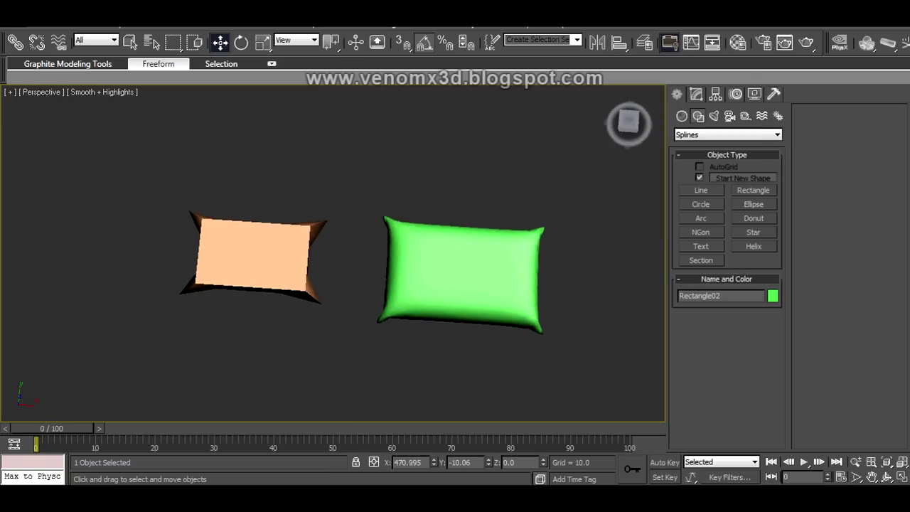
- Centre the green pillow's pivot on the object with Affect Pivot Only
left_click(715, 95)
left_click(721, 180)
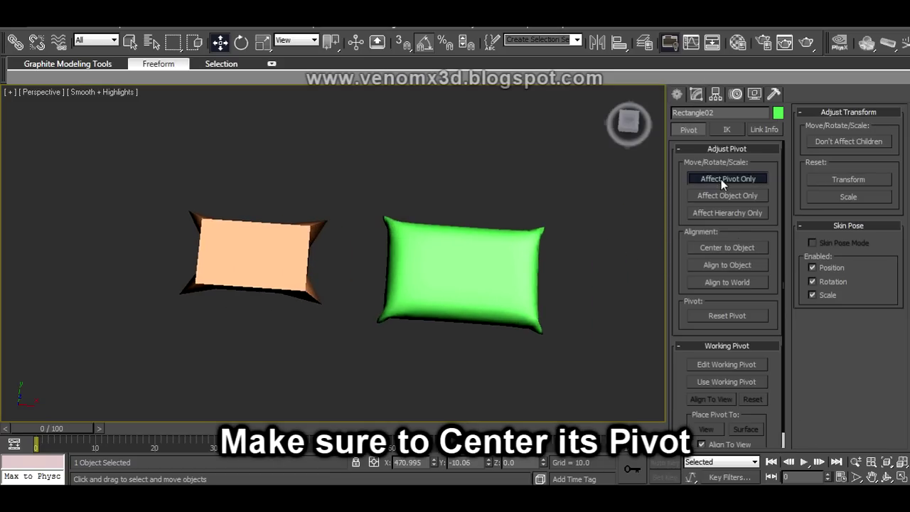
left_click(738, 251)
left_click(677, 94)
left_click(450, 131)
- Scale the green pillow up, stretching it to 108% in height
mouse_move(450, 130)
middle_mouse_down("alt")
mouse_move(493, 170)
mouse_move(420, 213)
mouse_move(287, 227)
mouse_move(297, 153)
mouse_move(281, 179)
middle_mouse_up("alt")
left_click(420, 214)
key("r")
left_click_drag(275, 194, 311, 182)
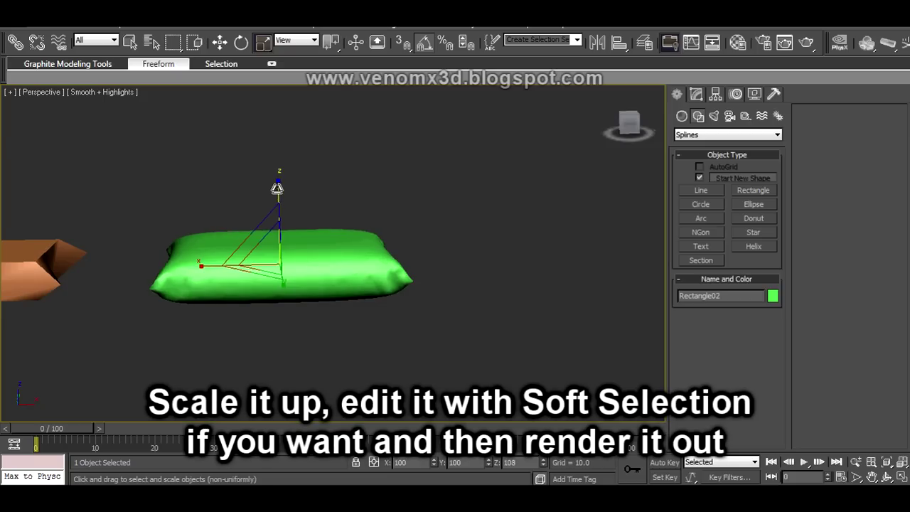
left_click(313, 183)
mouse_move(356, 187)
middle_mouse_down("alt")
mouse_move(433, 246)
mouse_move(417, 278)
middle_mouse_up("alt")
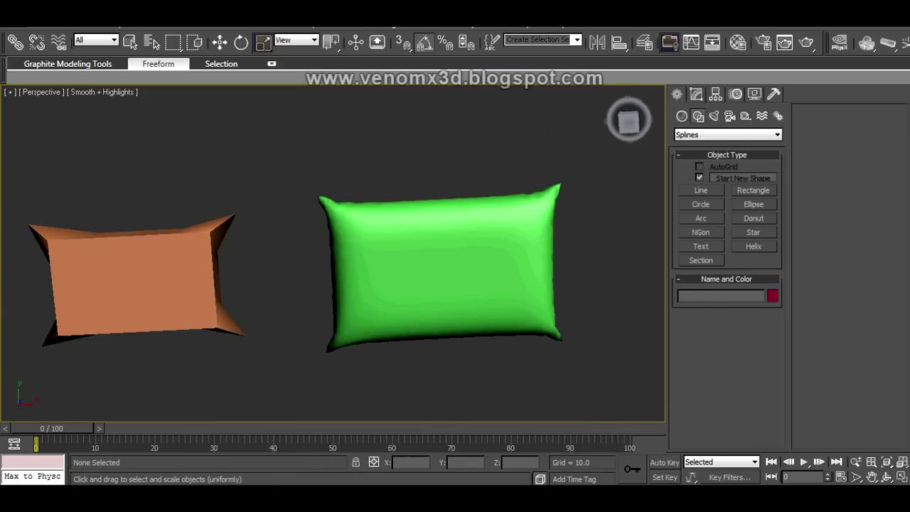